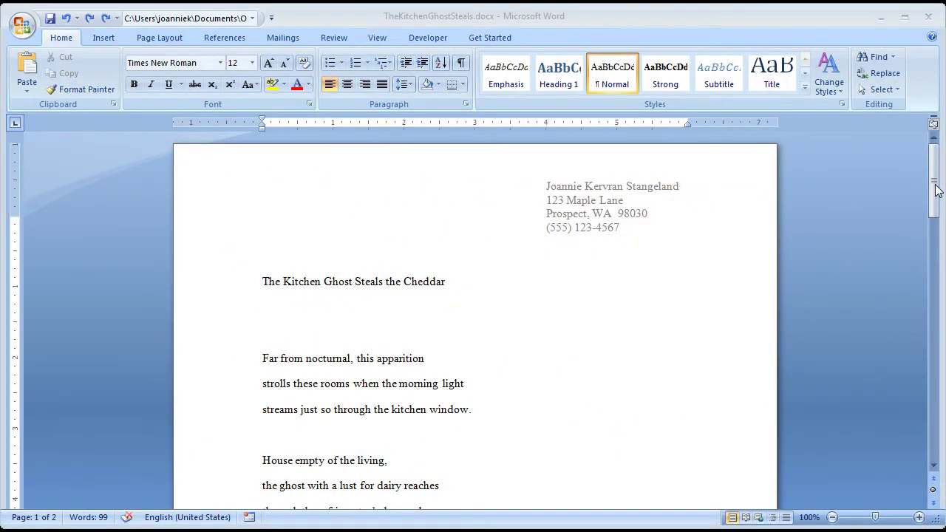
Scroll through the Kitchen Ghost poem and turn on Show/Hide ¶ to display formatting marks.
mouse_move(937, 190)
left_mouse_down()
mouse_move(912, 318)
mouse_move(934, 296)
mouse_move(939, 206)
left_mouse_up()
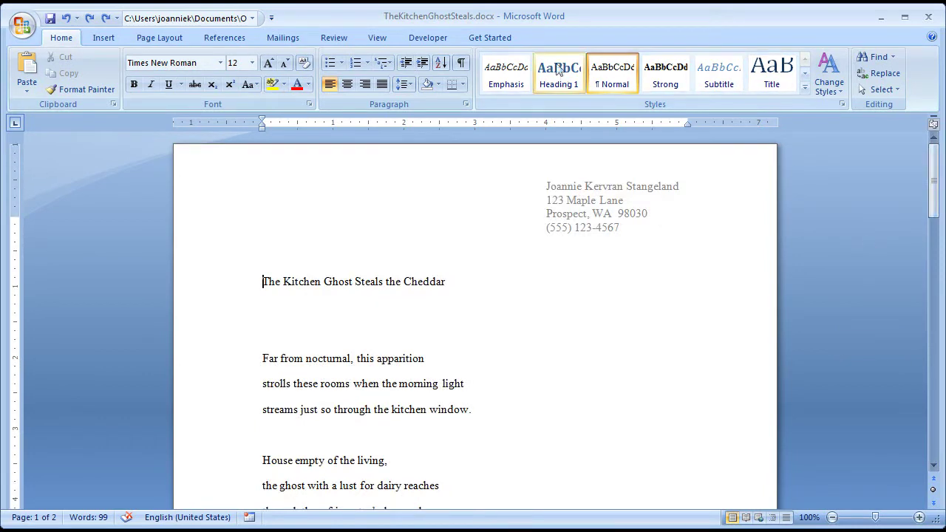
left_click(461, 65)
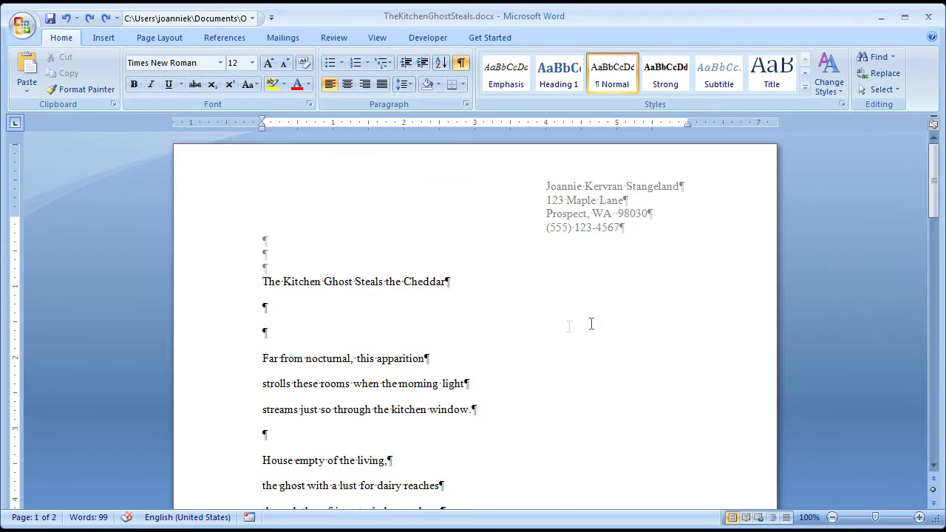
Select the entire document and set its line spacing to 1.0.
left_click(895, 89)
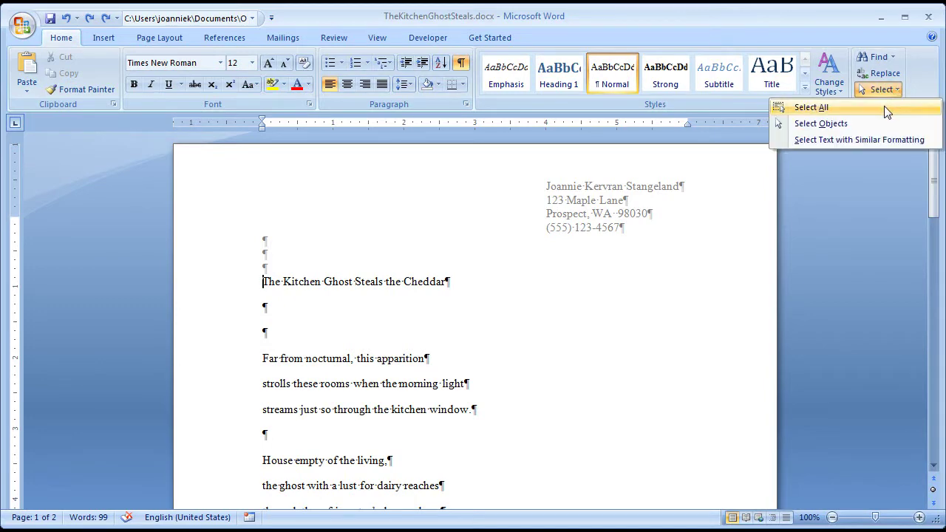
left_click(886, 107)
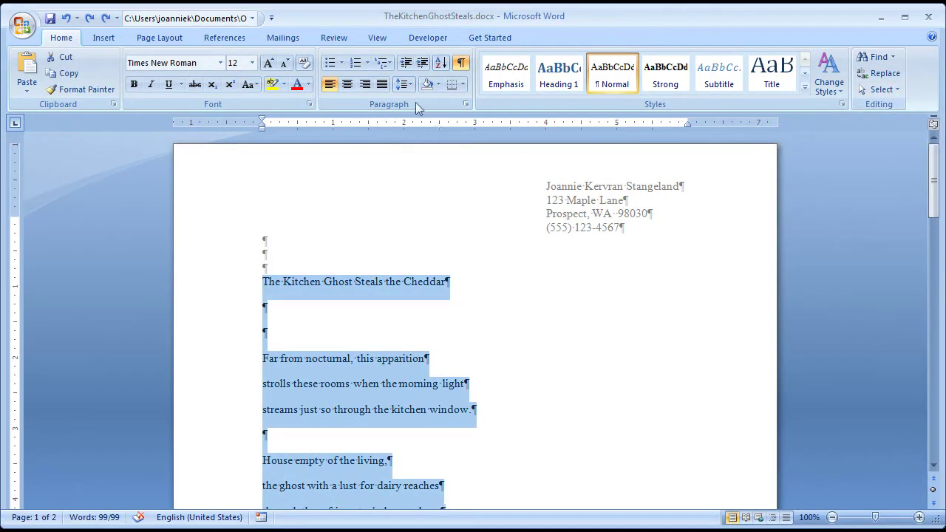
left_click(409, 84)
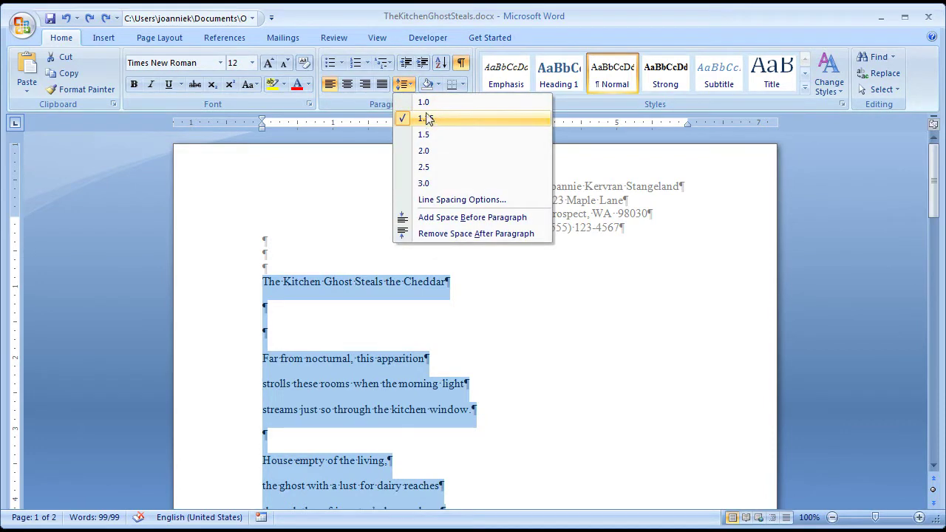
left_click(424, 103)
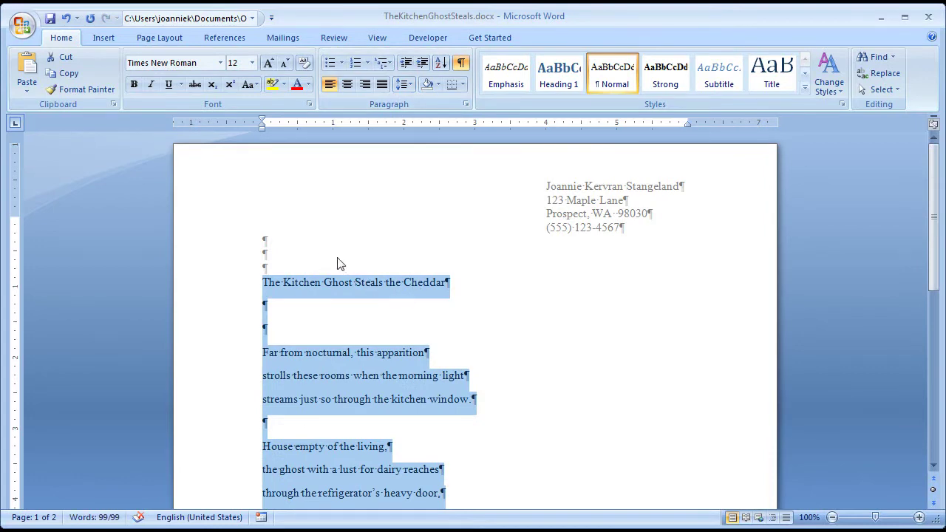
Set Spacing After to 0 pt on the Page Layout tab.
left_click(177, 39)
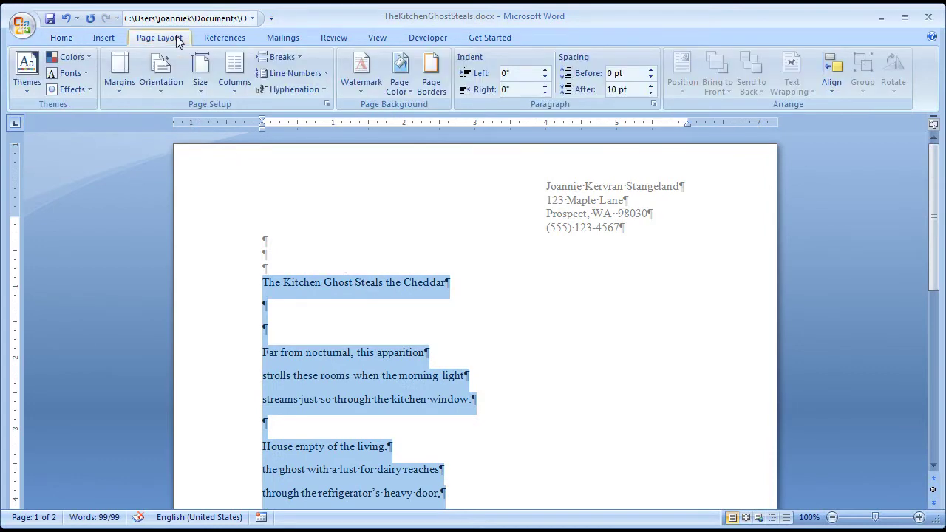
left_click(610, 90)
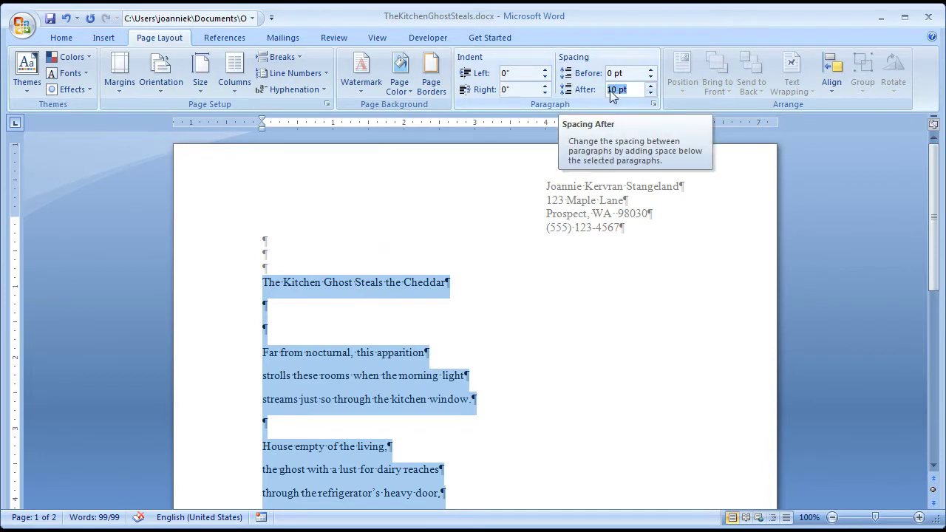
type("0")
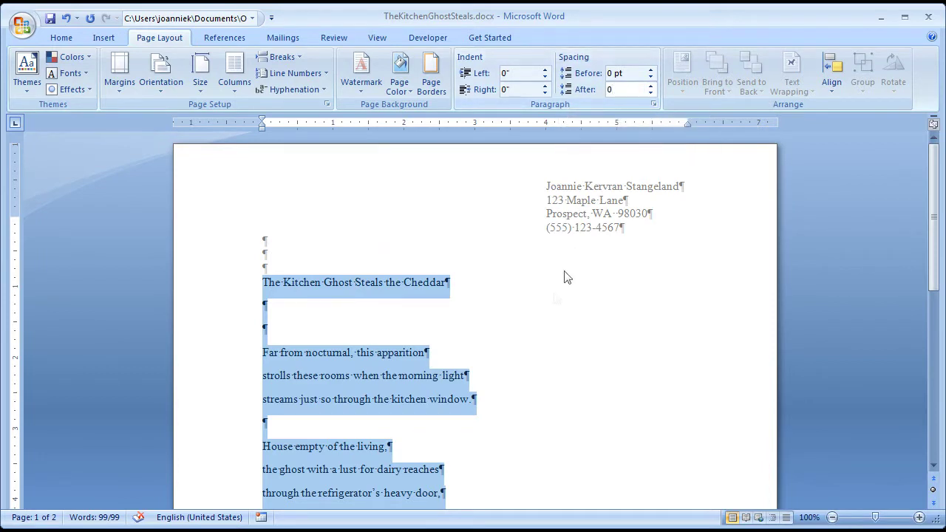
left_click(547, 298)
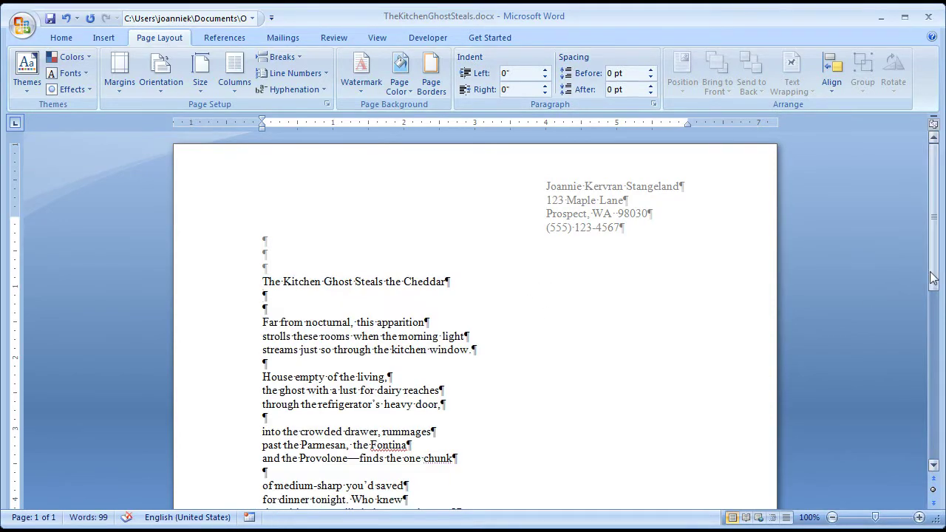
left_click_drag(931, 278, 933, 304)
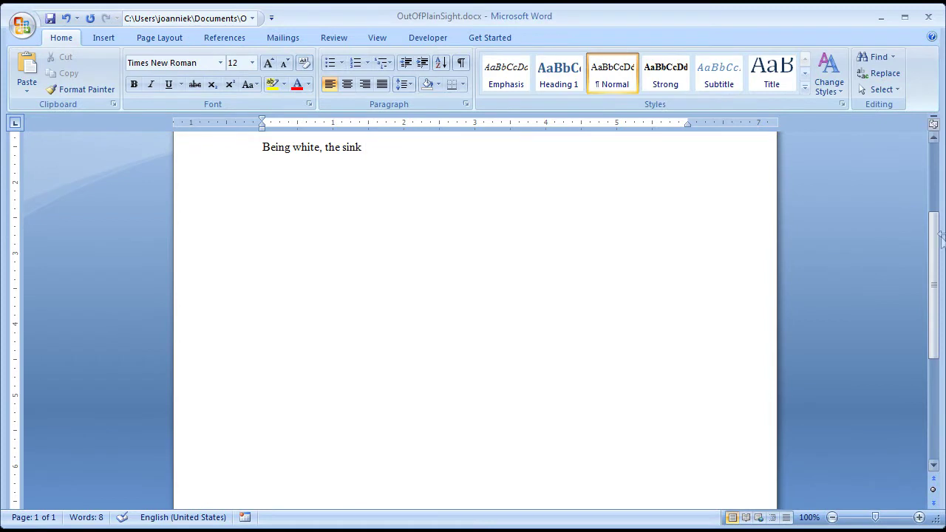
Type 'will not hand' / 'back your reflection, even when' joined by a line break, then paste the poem.
scroll(933, 259, "up", 3)
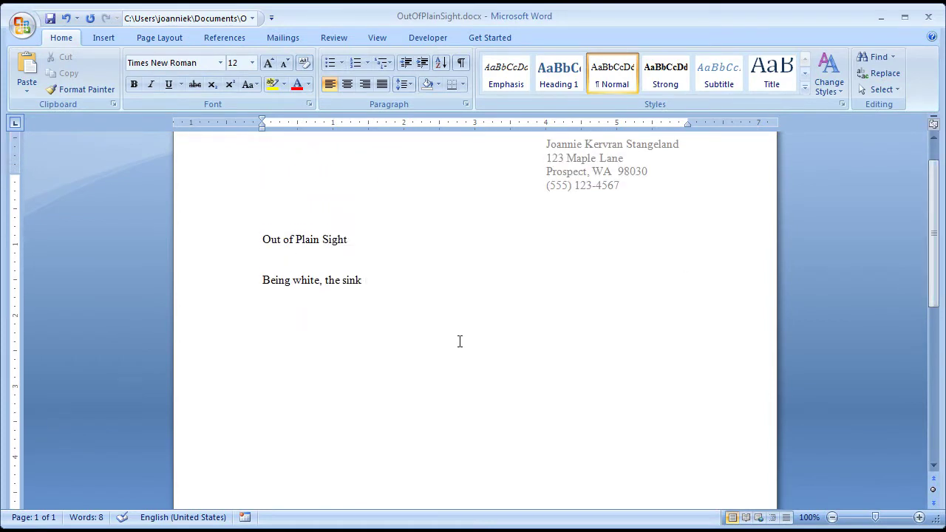
type("will not hand")
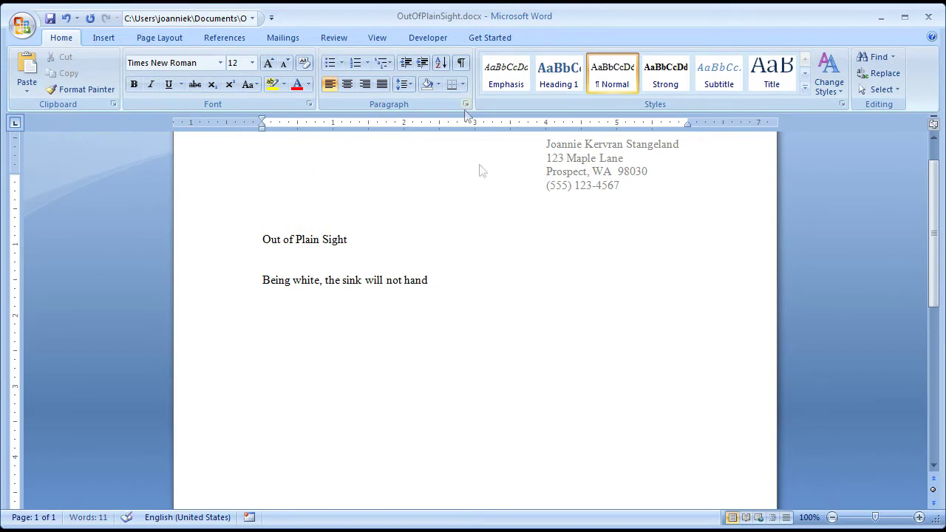
left_click(460, 63)
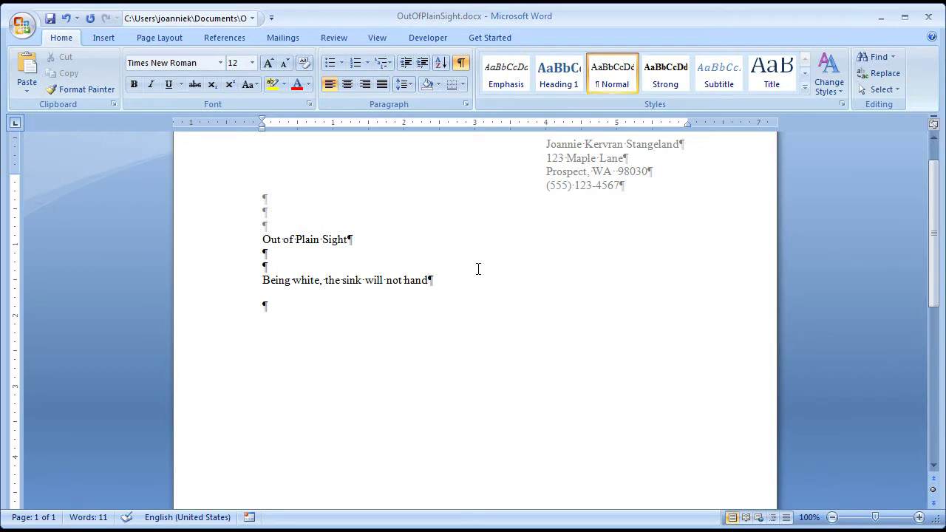
key("shift+Return")
type("back")
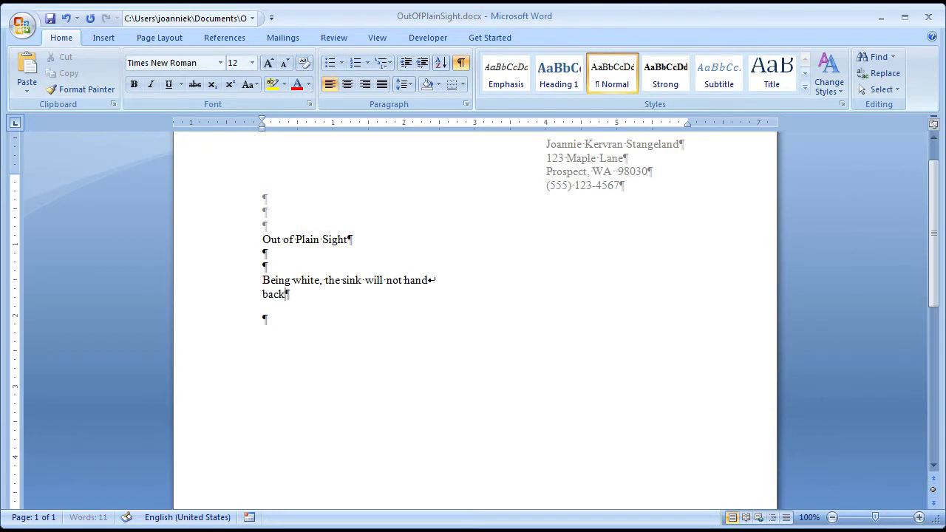
type(" your reflection, even when")
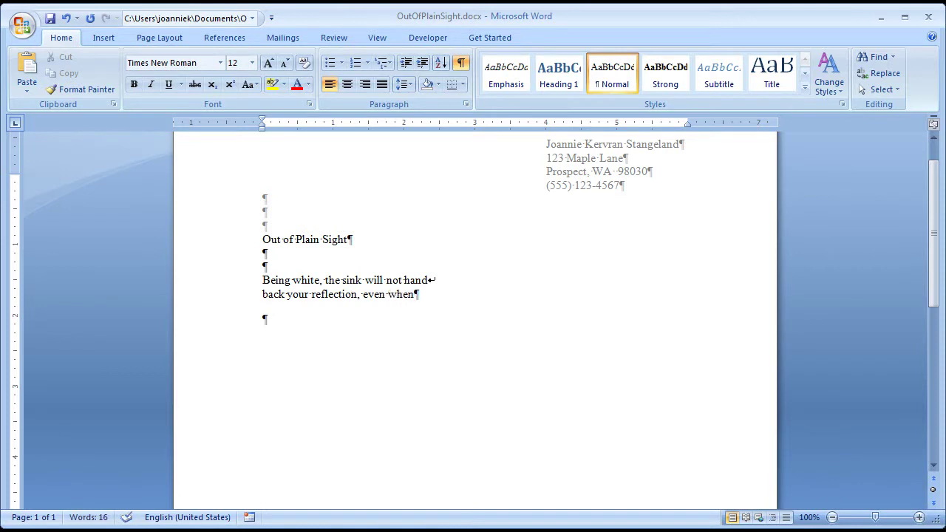
key("Return")
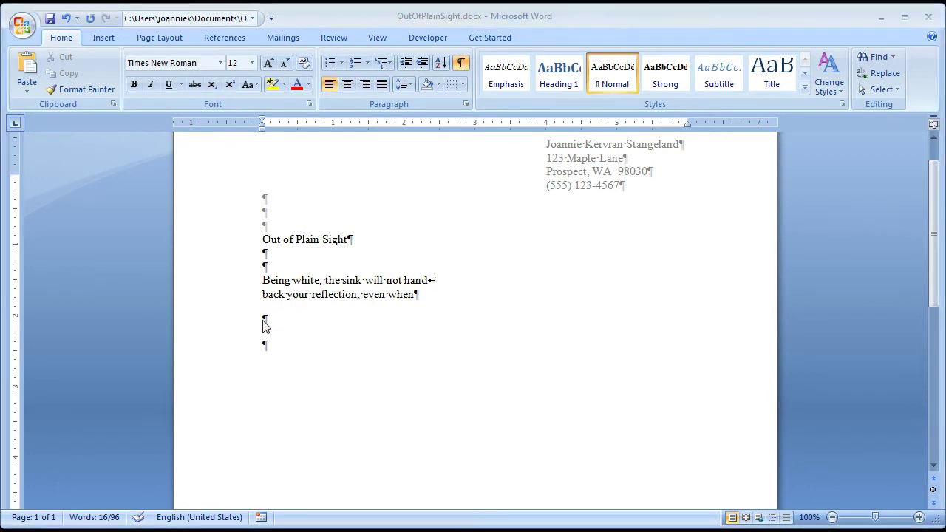
type("it’s filled with water. Suds catch the light, but show you nothing and you have no way to tell who is looking at you or even who you’ve become since this morning when you stood in front of the mirror and brushed your teeth. Here at the end of a long day and a stack of dishes, you are on your own—no image of your own tired face no chance to see who might be standing right beside you.")
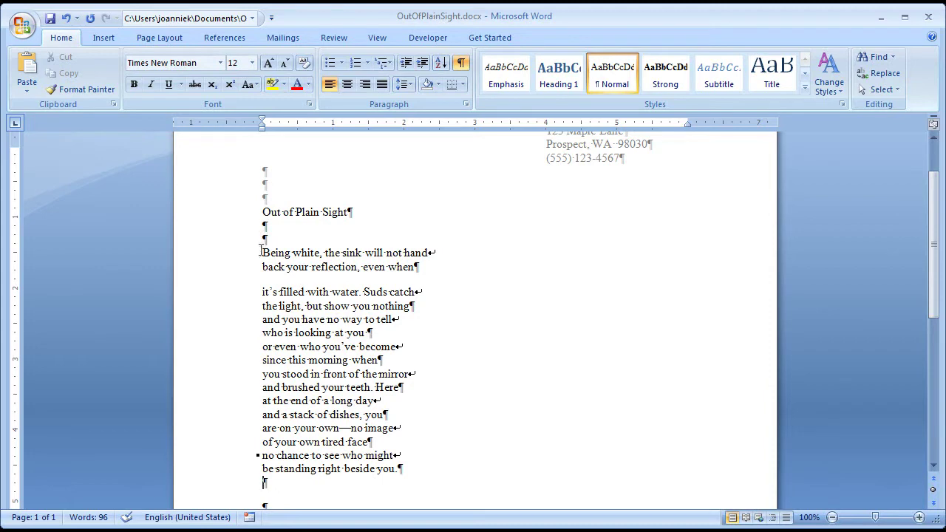
Select the poem body from 'Being white' downward and set Spacing After to 12 pt.
left_click_drag(263, 253, 425, 464)
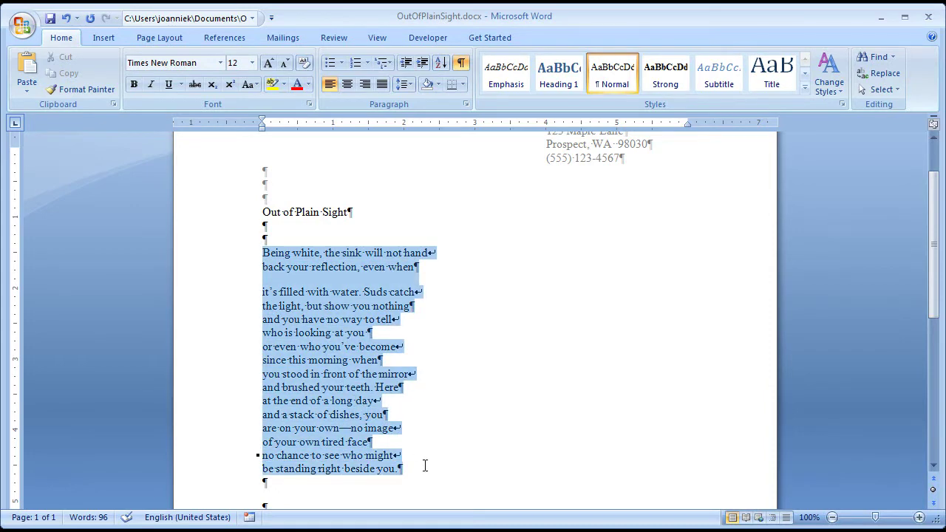
left_click_drag(425, 466, 424, 468)
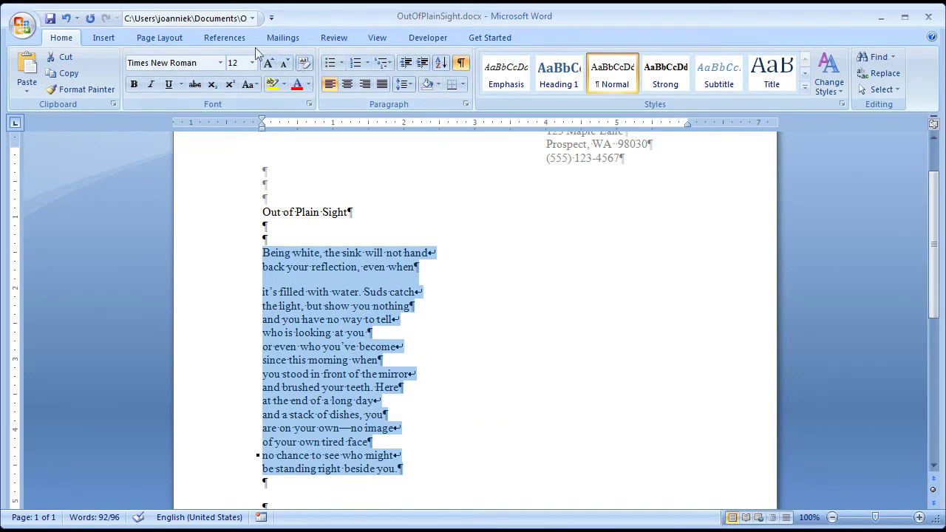
left_click(172, 39)
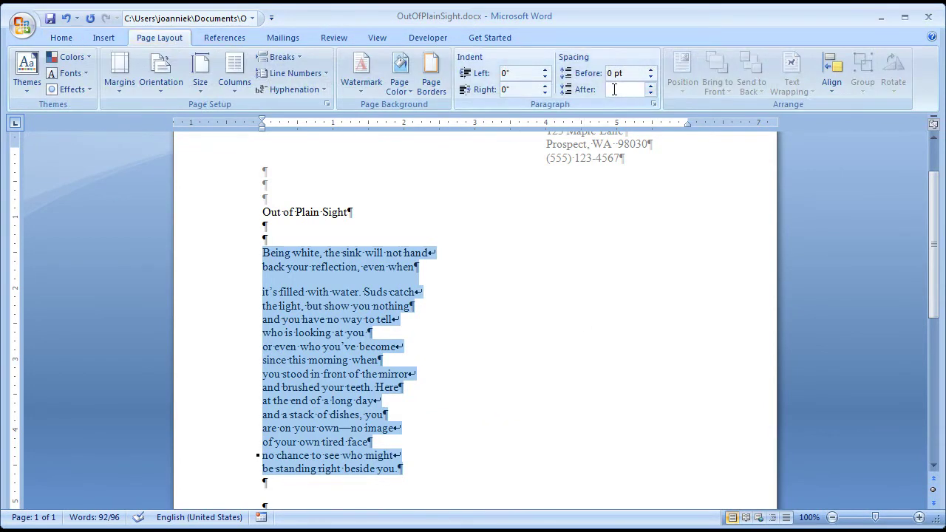
type("12")
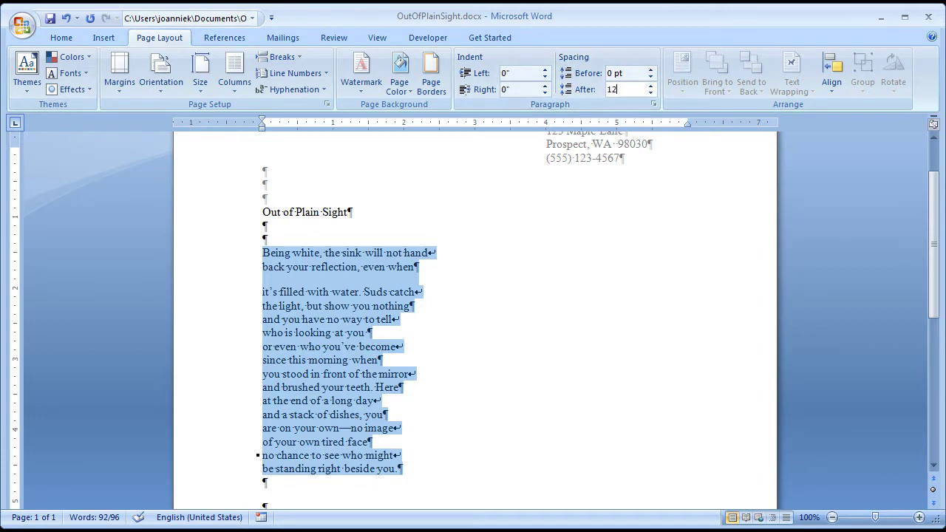
left_click(422, 293)
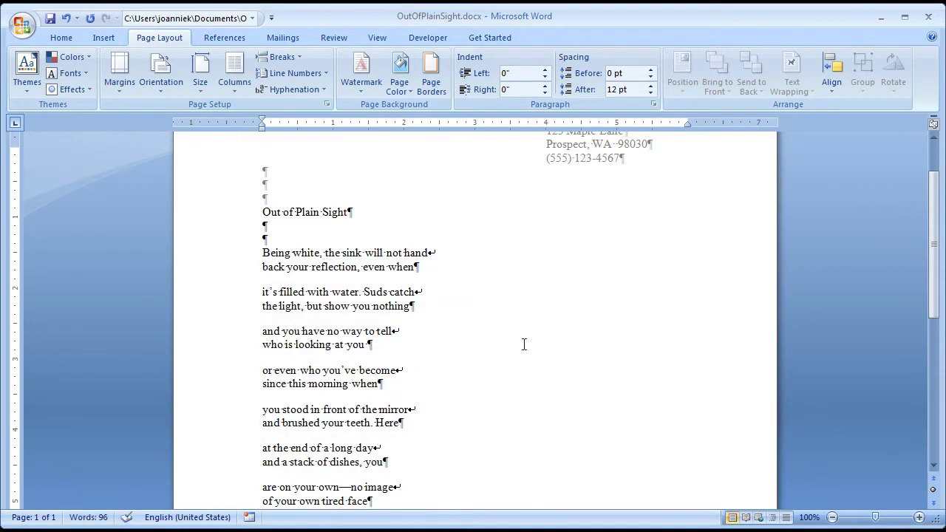
Select the closing couplet and apply Keep lines together in the Paragraph dialog.
left_click_drag(933, 303, 930, 357)
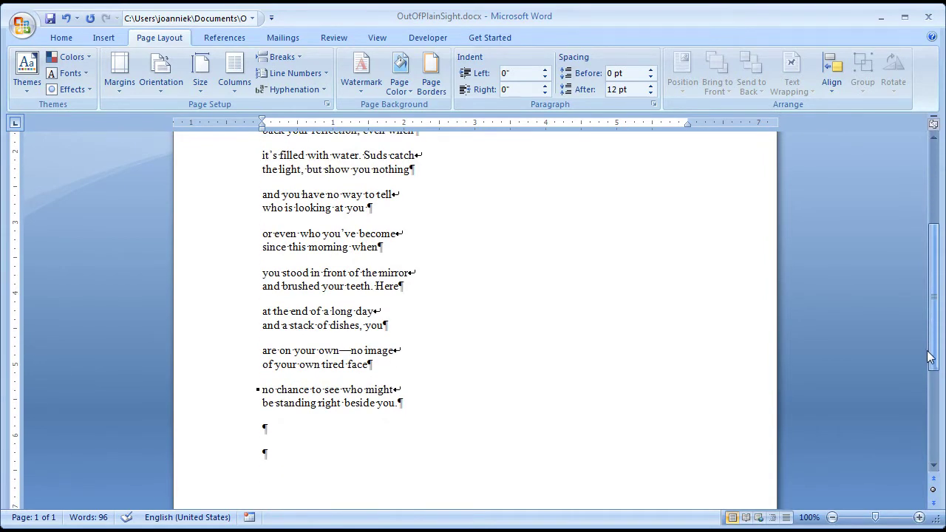
left_click_drag(930, 357, 930, 352)
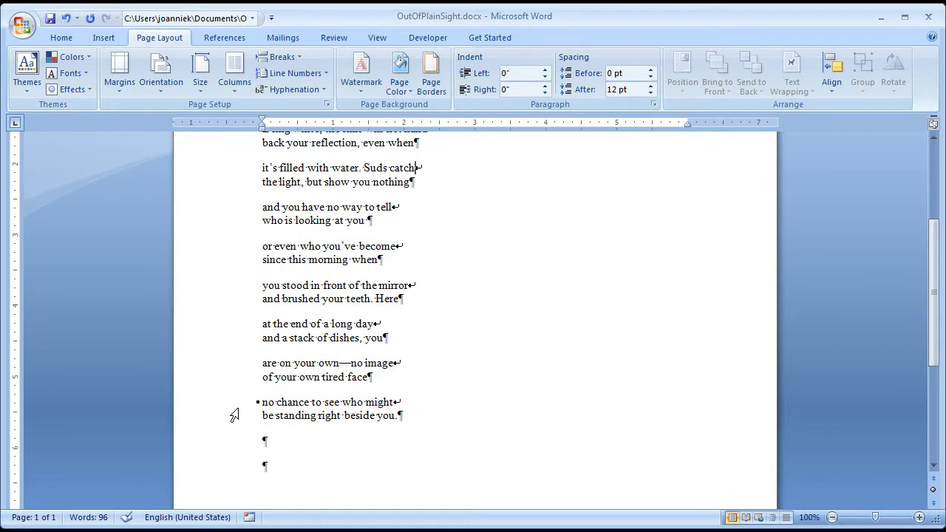
left_click_drag(236, 409, 232, 422)
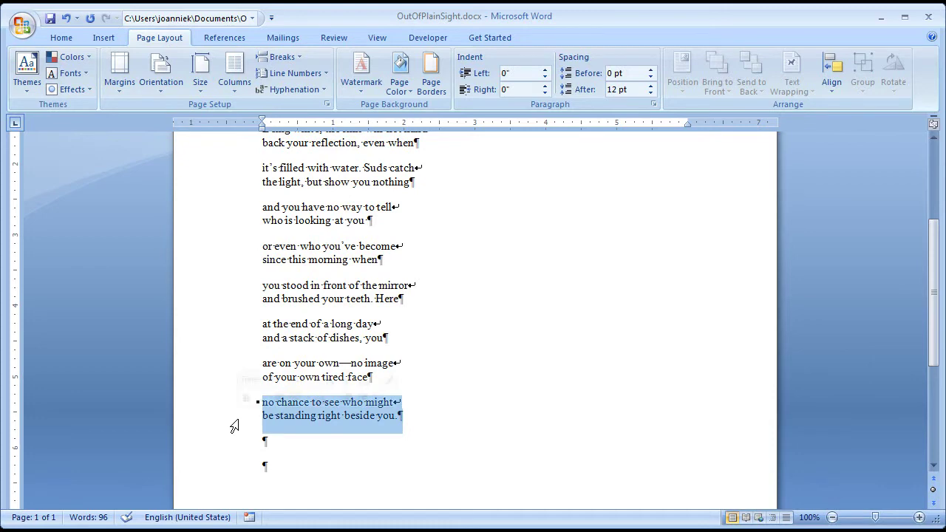
left_click(654, 104)
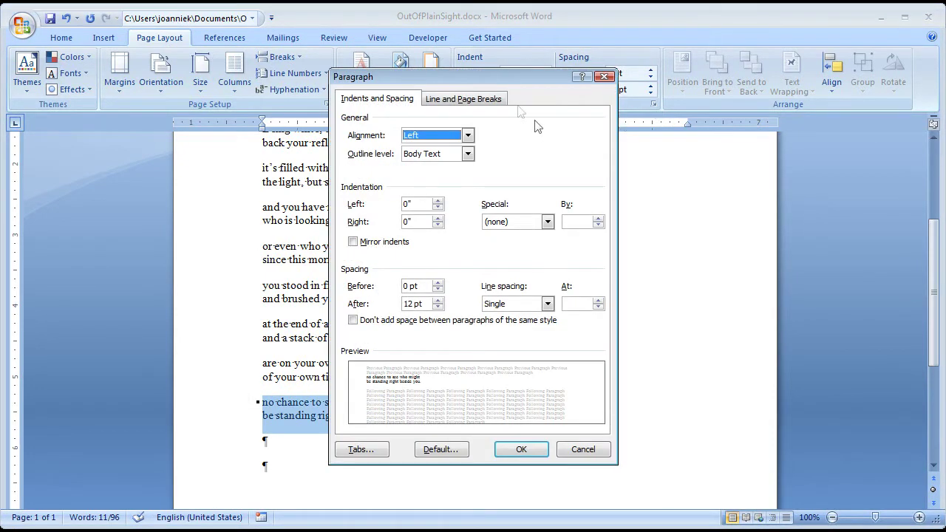
left_click(494, 99)
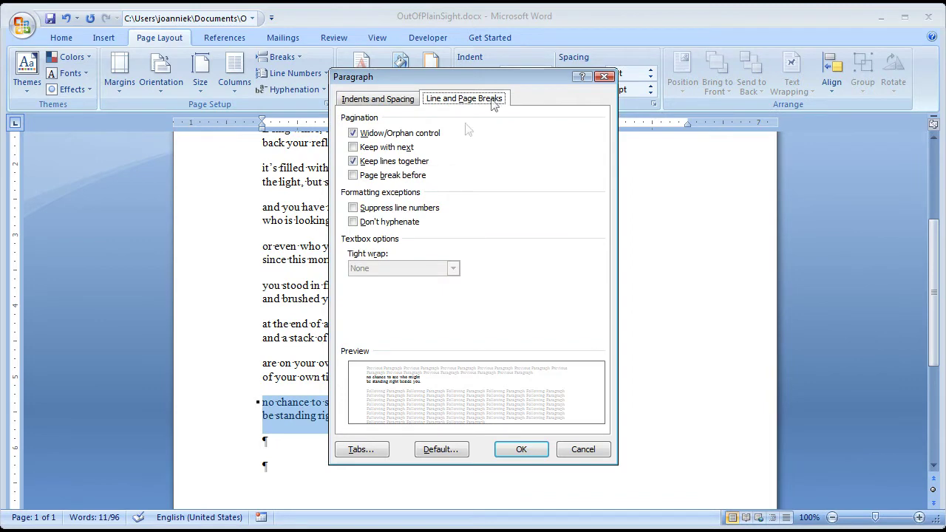
left_click(354, 162)
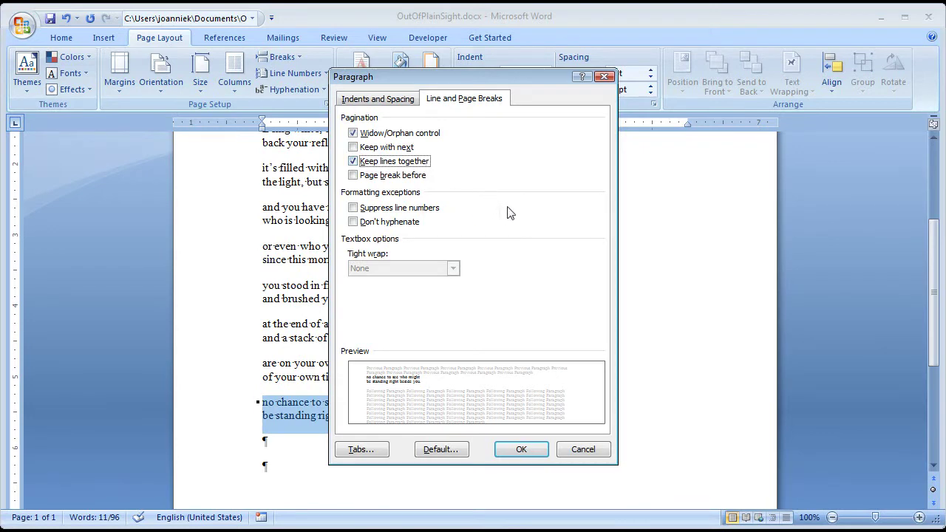
left_click(538, 448)
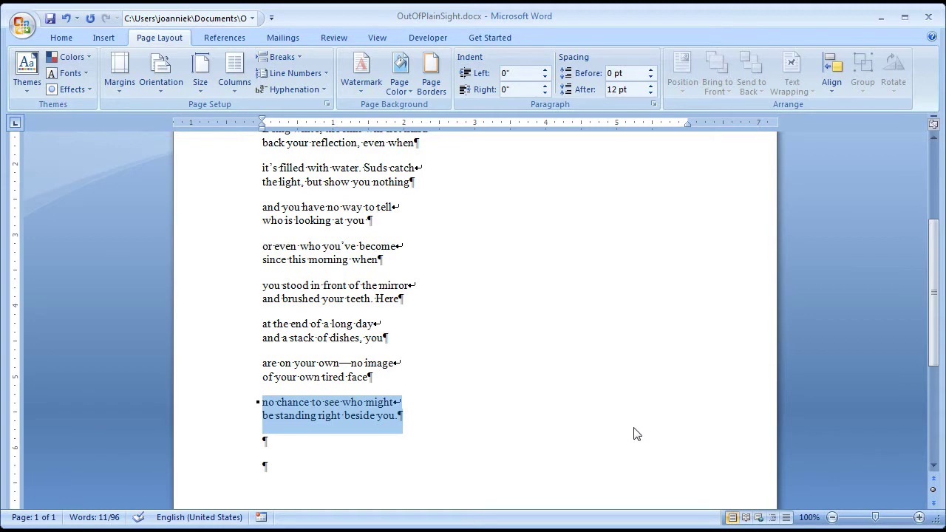
In OneNote, type 'What hides in these windows' and, on a new line, 'seeks no'.
key("alt+Tab")
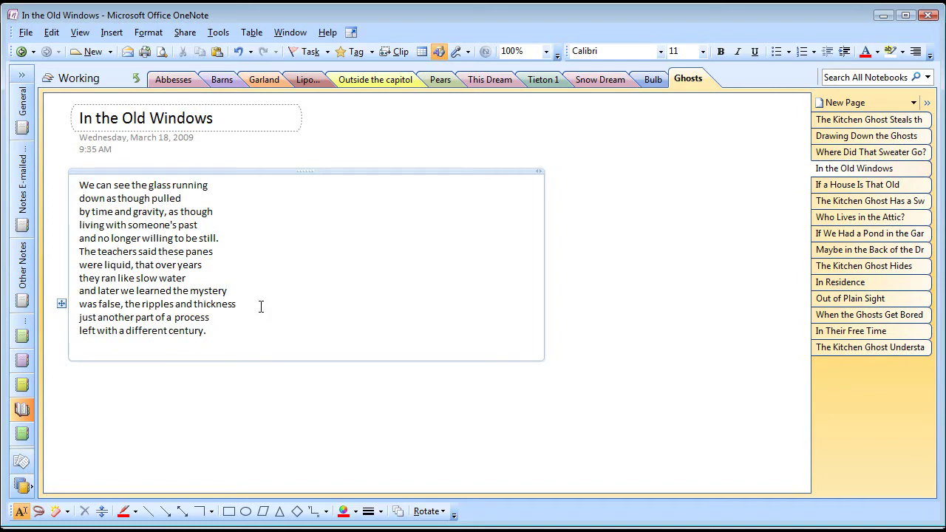
type("What hides in ")
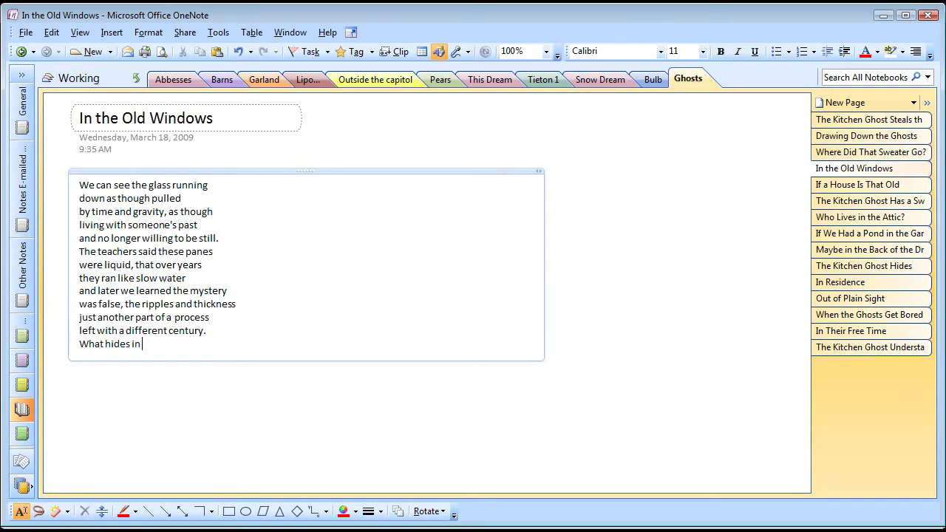
type("these windows")
key("Return")
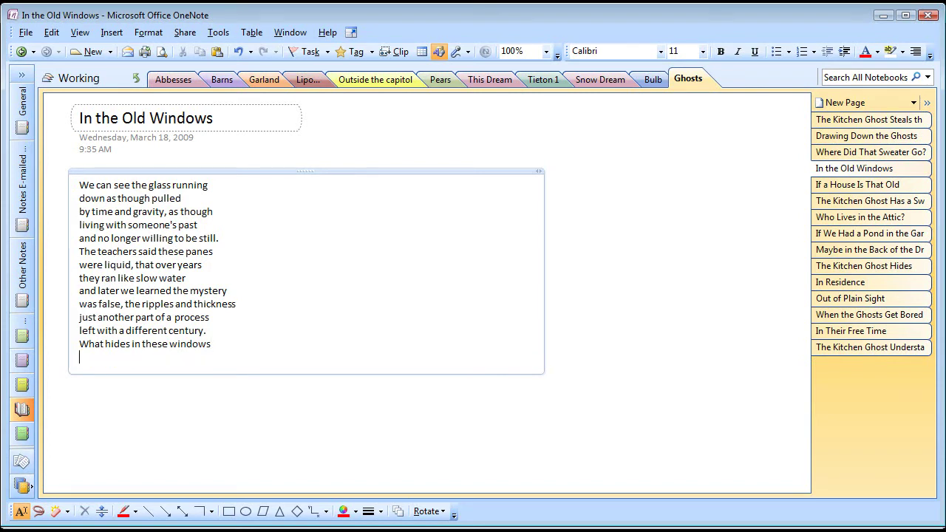
type("seeks no clarity.")
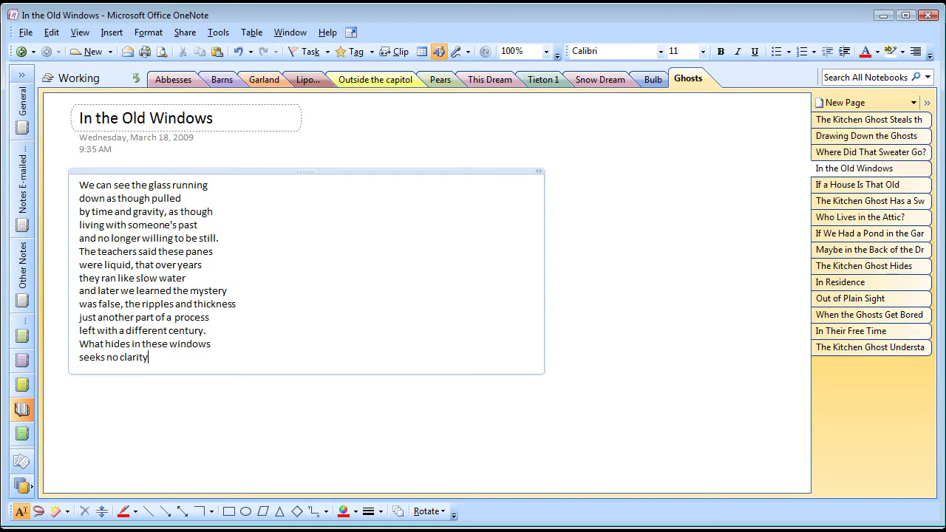
Copy the 'In the Old Windows' note with Edit > Copy and paste it into Word's Document1.
left_click(291, 173)
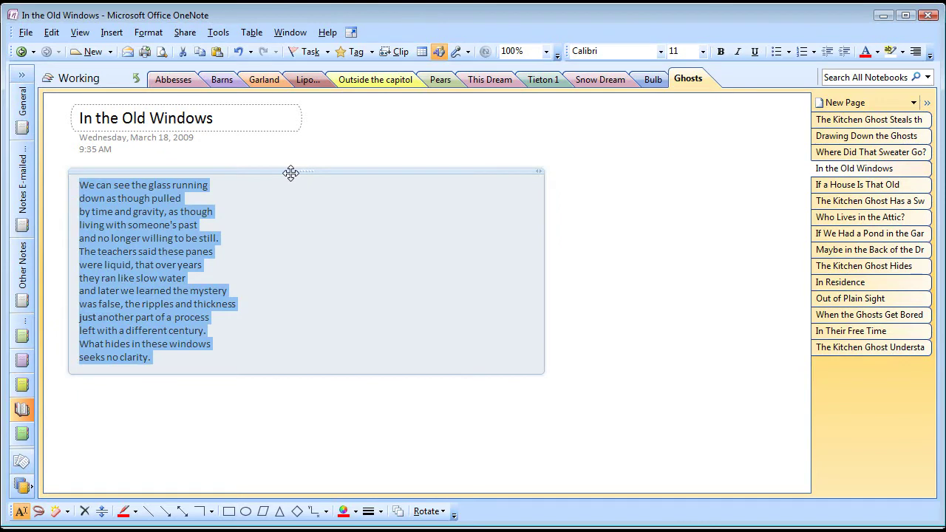
left_click(52, 32)
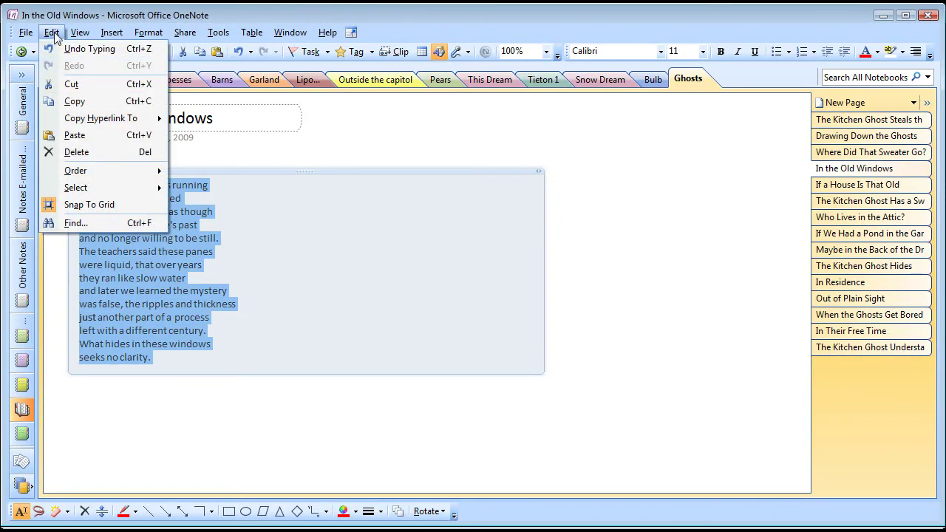
left_click(75, 101)
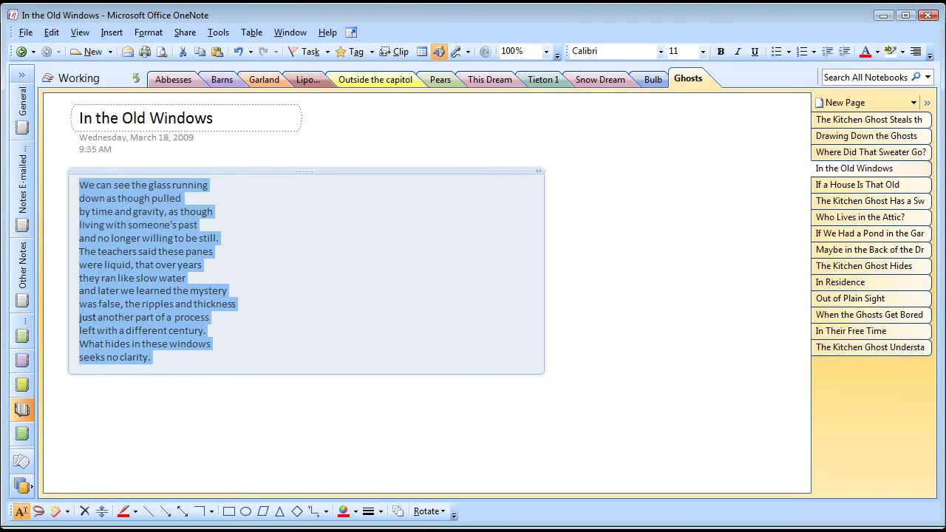
key("Escape")
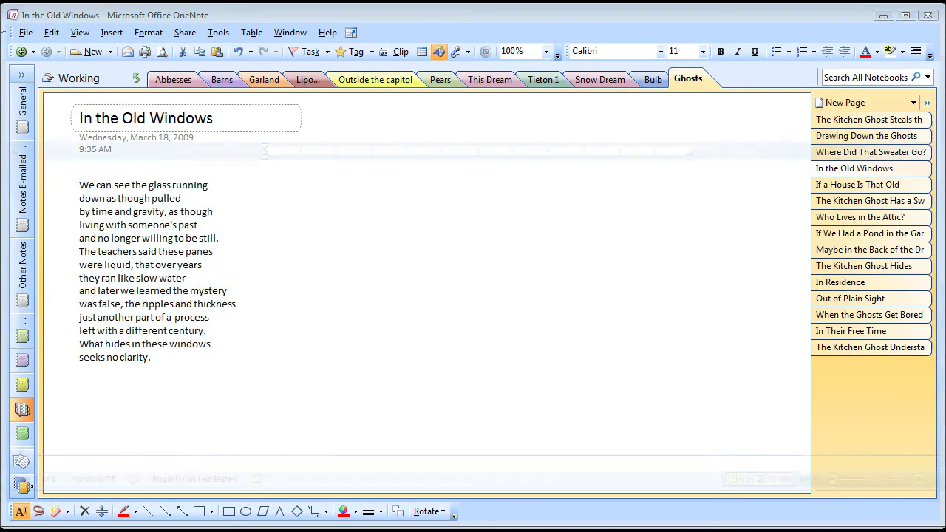
key("alt+Tab")
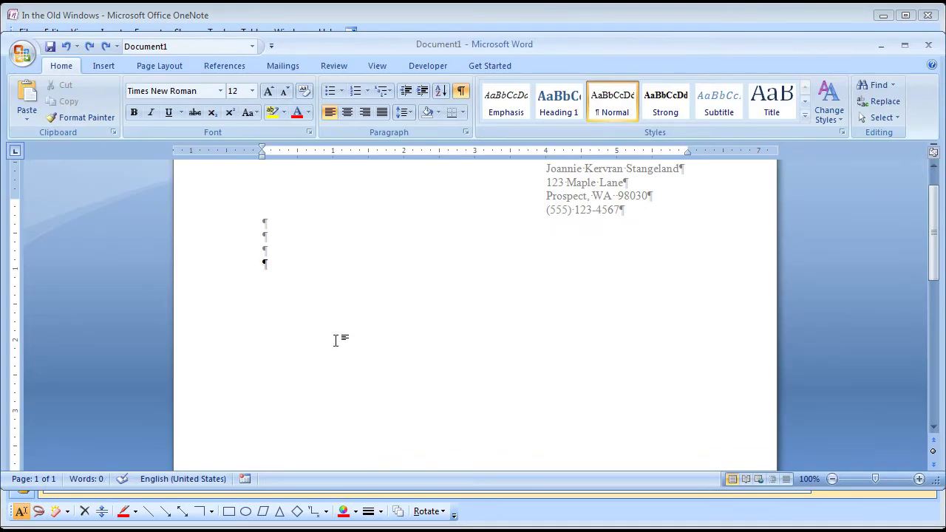
left_click(28, 109)
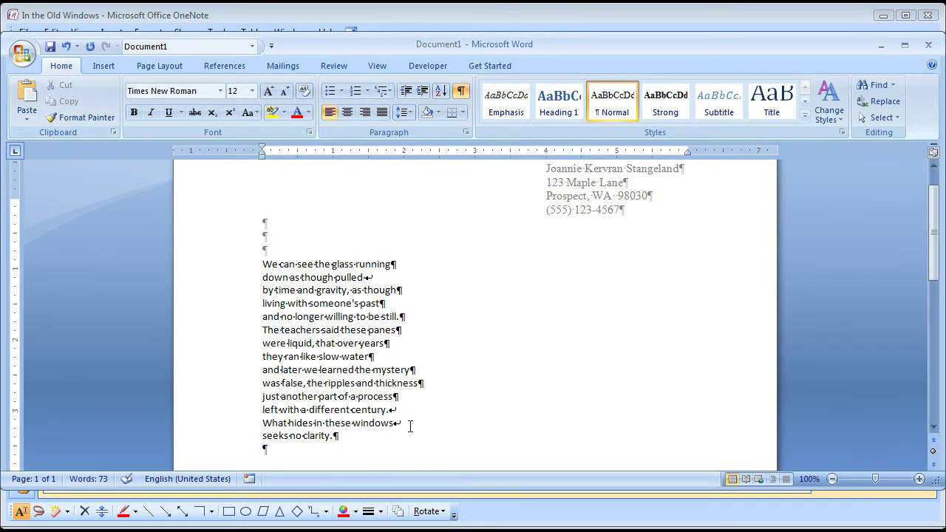
Insert blank lines before 'just another part of a process' and 'The teachers said these panes', then select the poem.
left_click(263, 396)
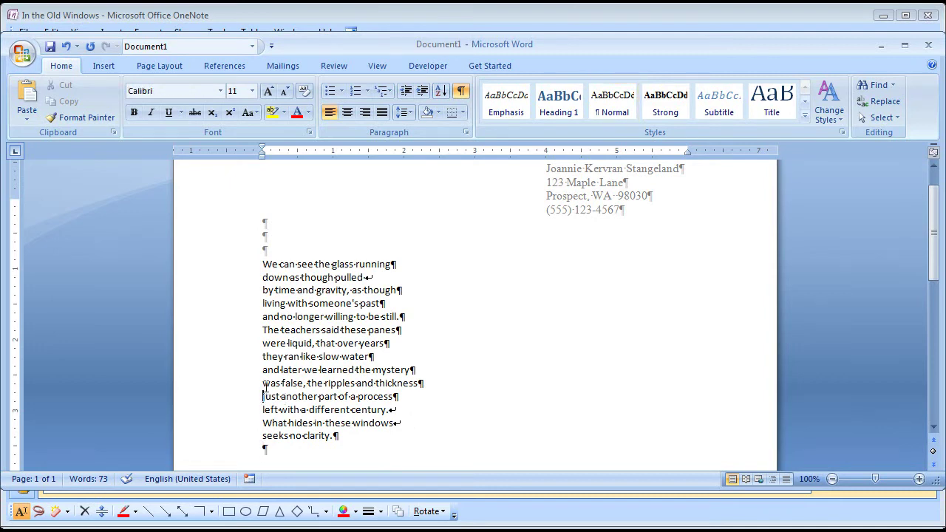
key("Return")
left_click(264, 330)
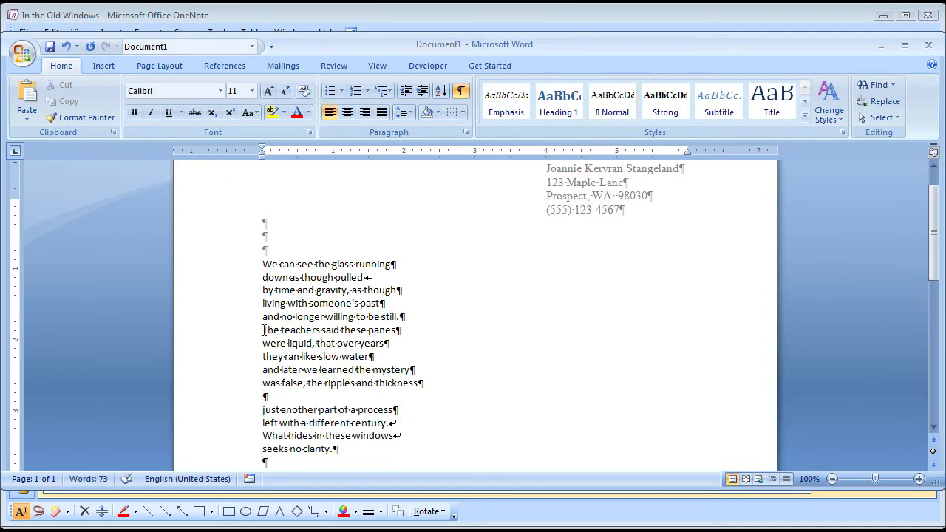
key("Return")
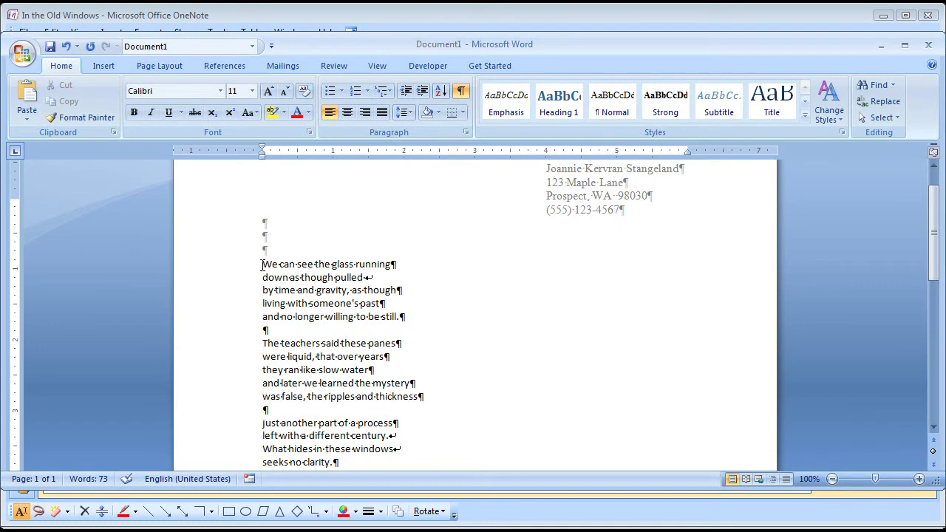
left_click_drag(262, 265, 361, 464)
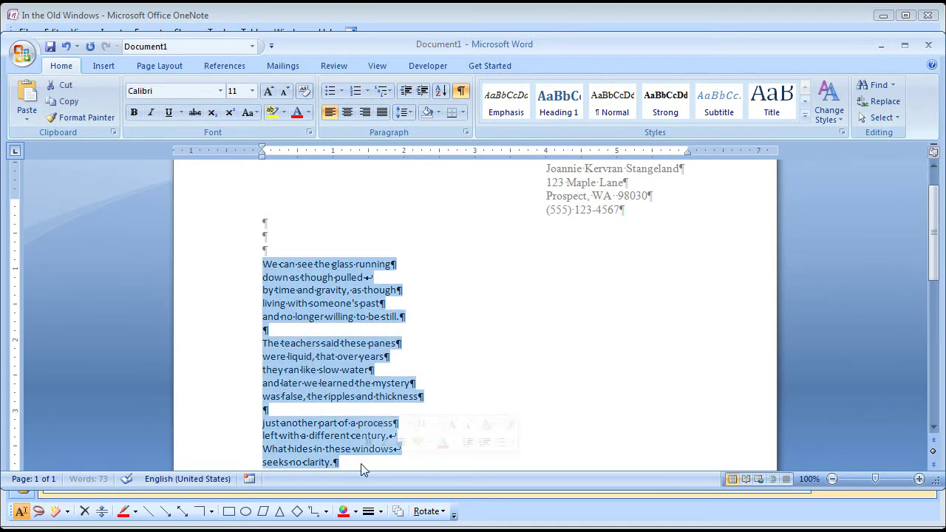
Use Find and Replace to change all paragraph marks (^p) into manual line breaks (^l).
left_click(885, 102)
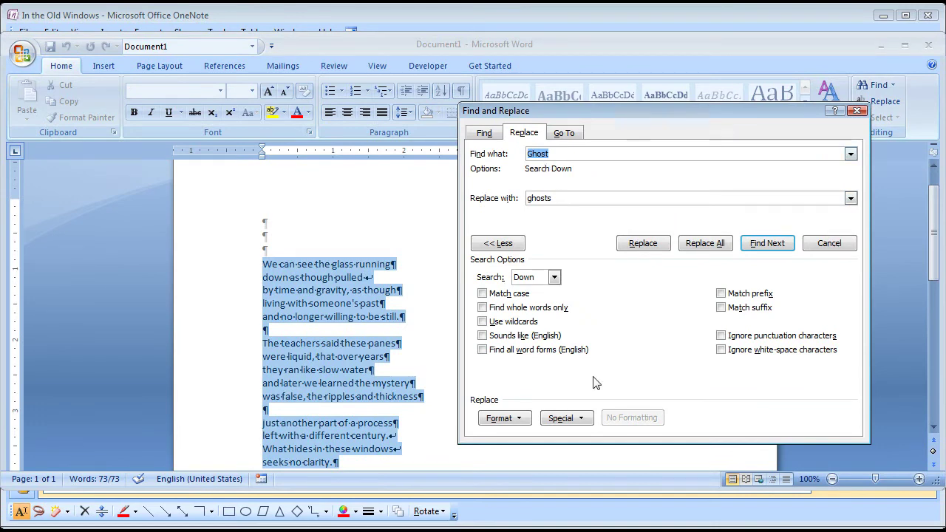
left_click(567, 419)
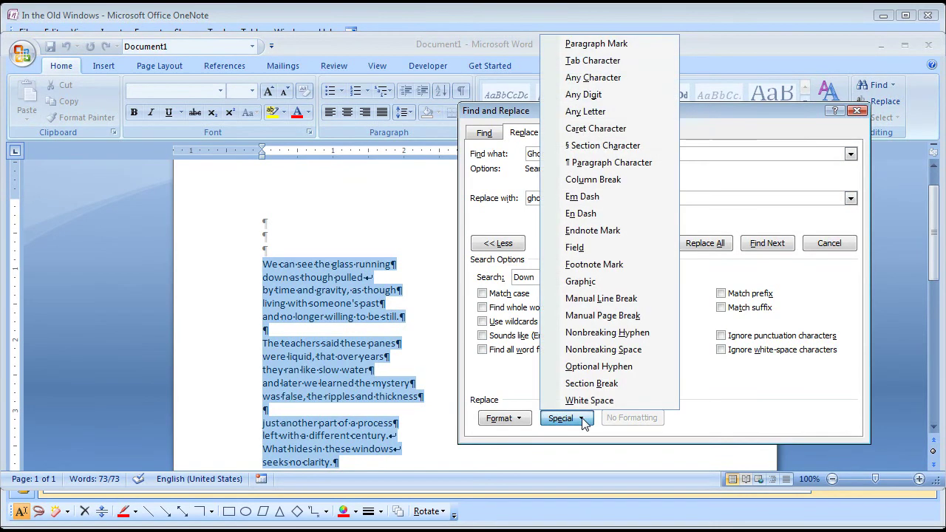
left_click(589, 44)
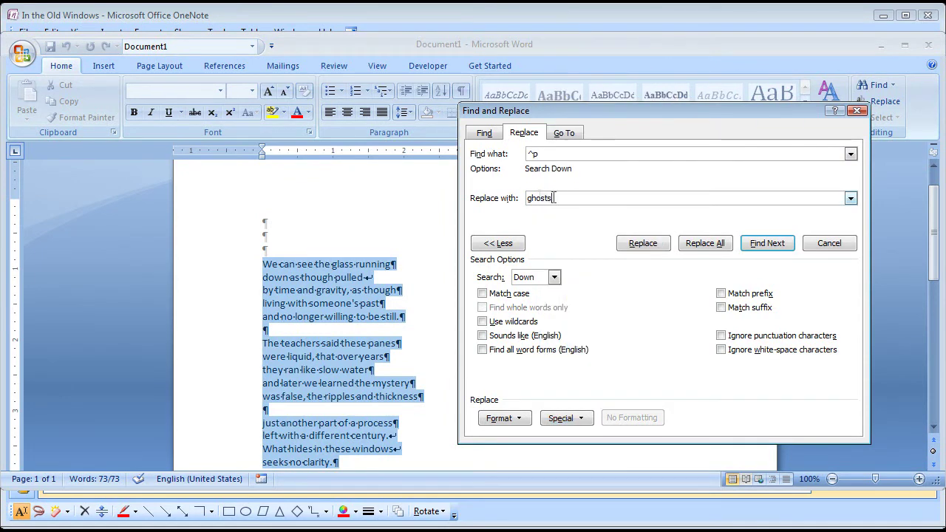
left_click_drag(553, 197, 522, 195)
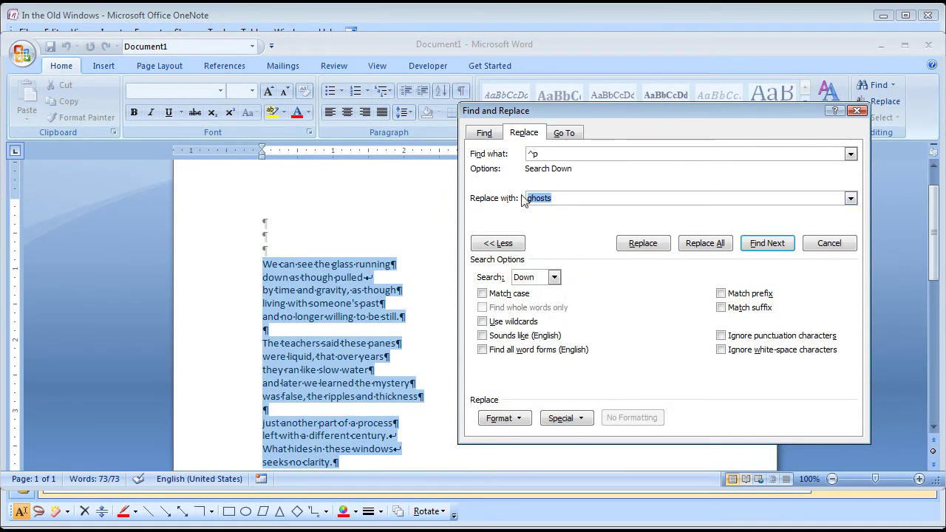
left_click(584, 420)
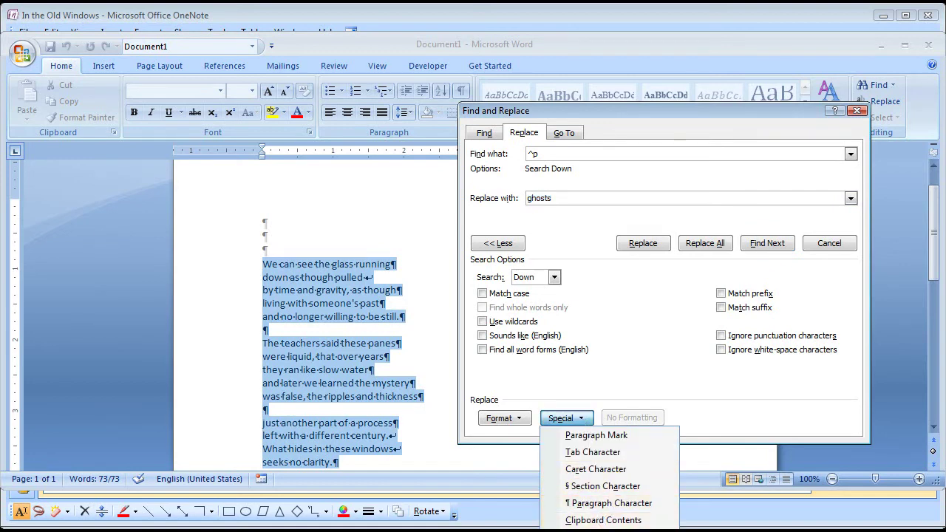
key("l")
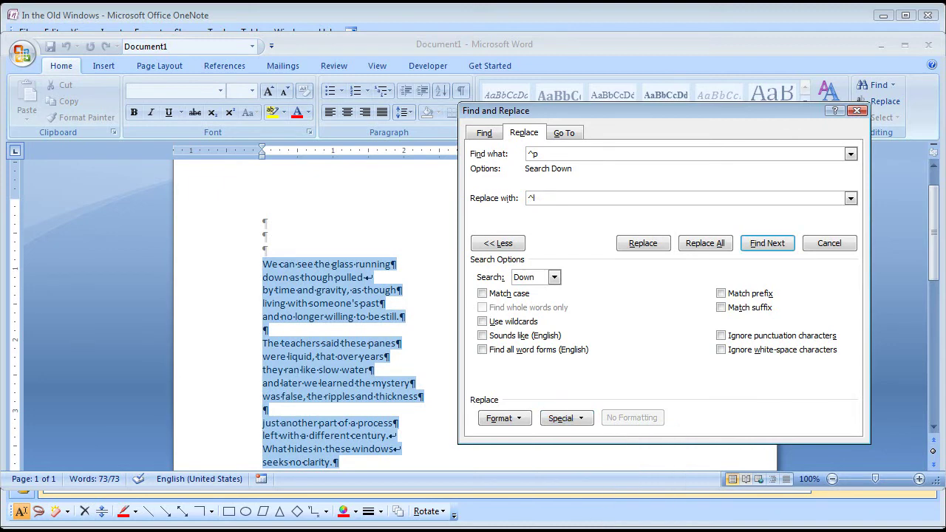
left_click(704, 245)
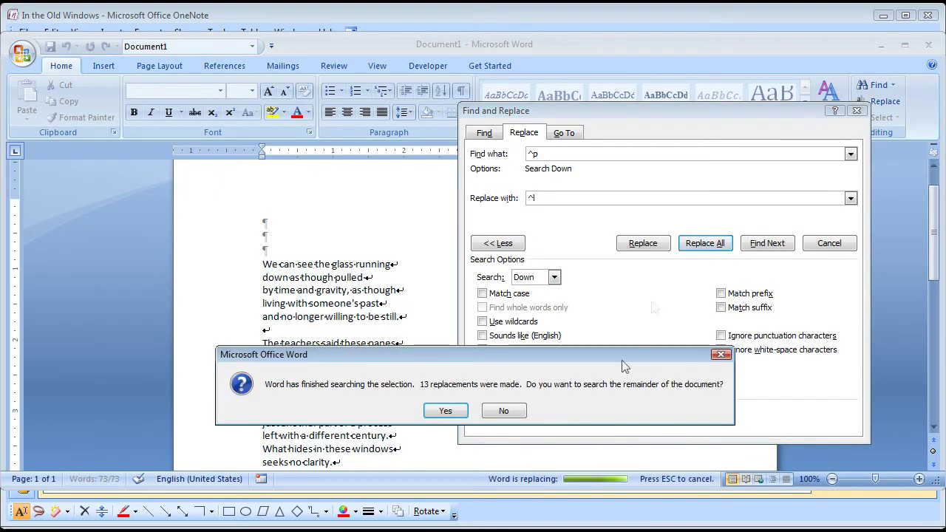
Replace every ^l^l with ^p via Replace All, declining to search the rest of the document.
left_click(506, 412)
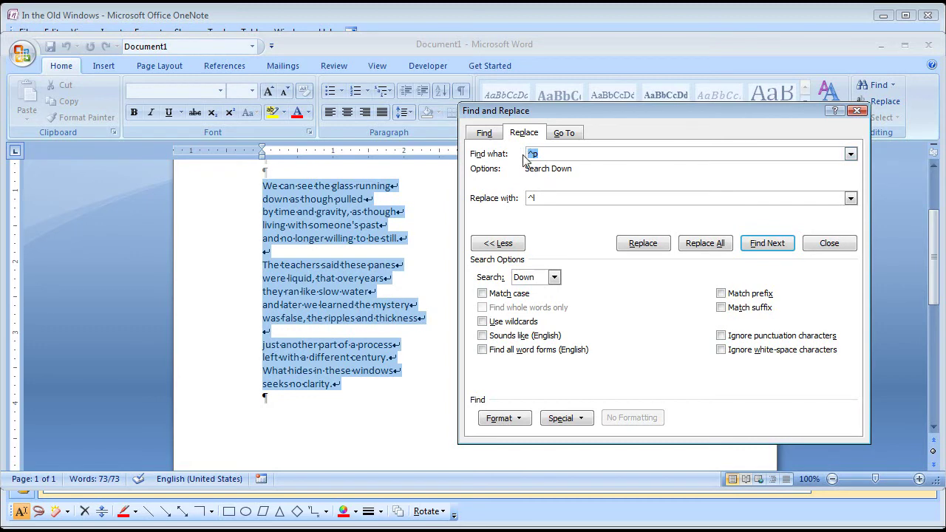
type("^l^l")
double_click(530, 198)
type("^")
left_click(699, 247)
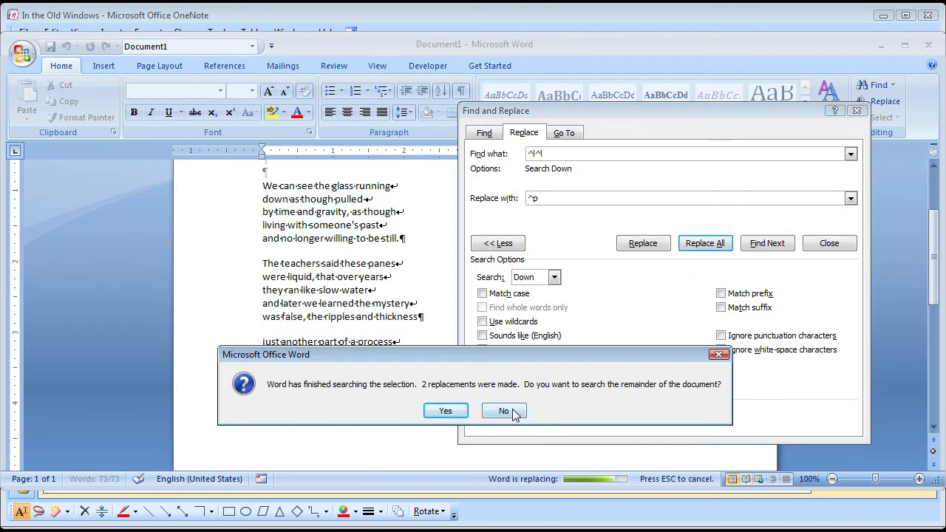
left_click(504, 411)
left_click(836, 241)
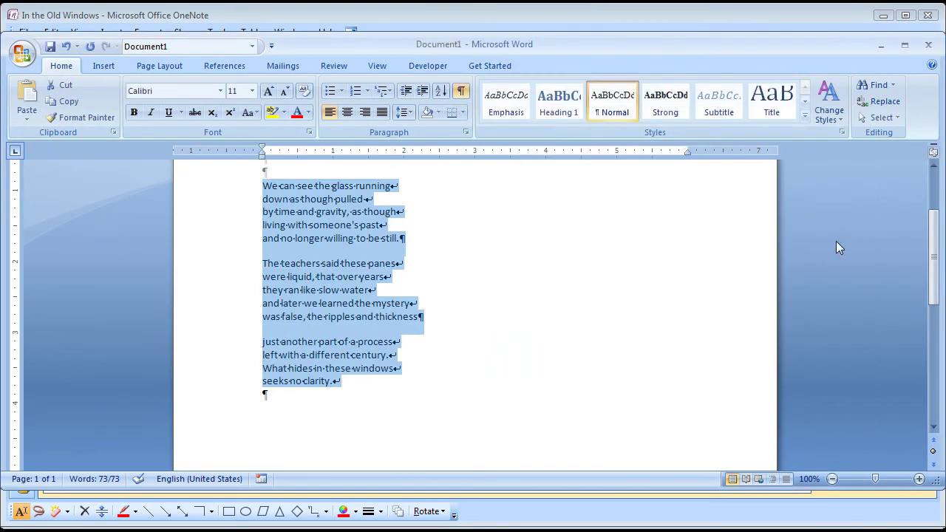
left_click_drag(934, 292, 933, 266)
scroll(648, 397, "down", 1)
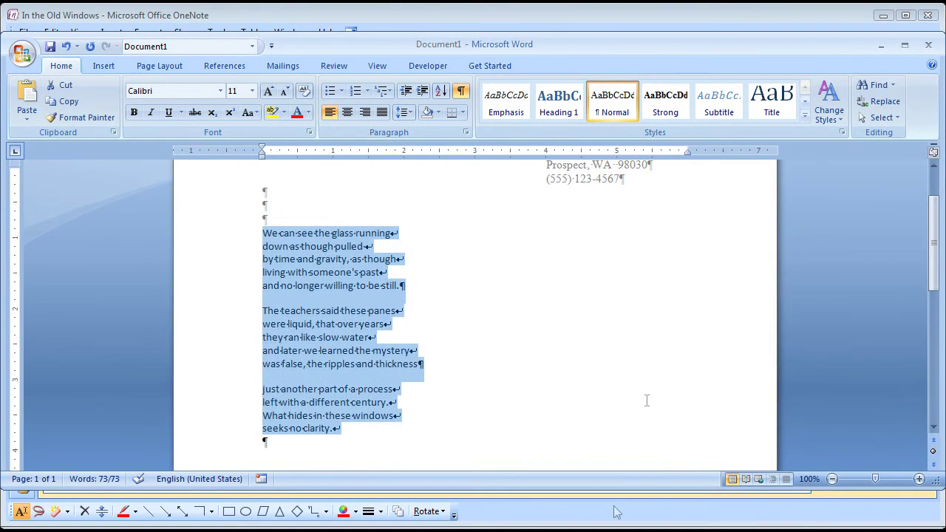
key("alt+Tab")
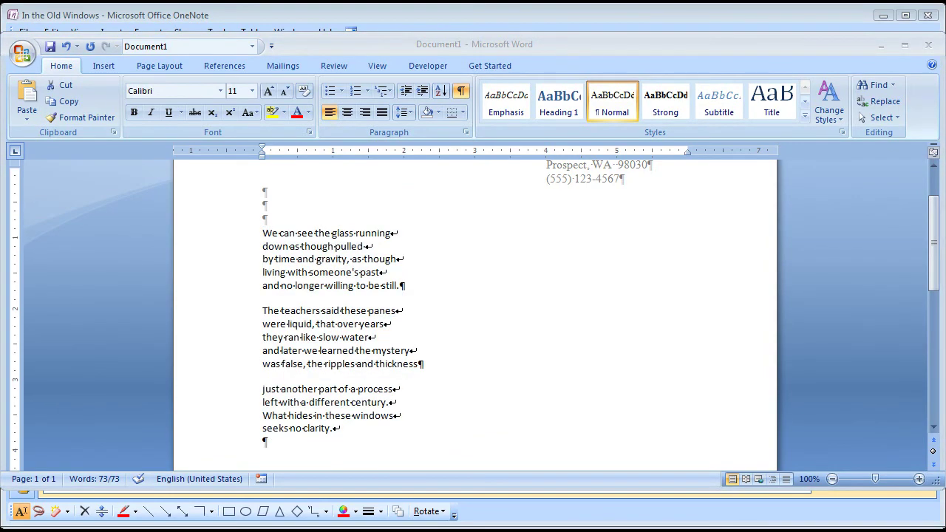